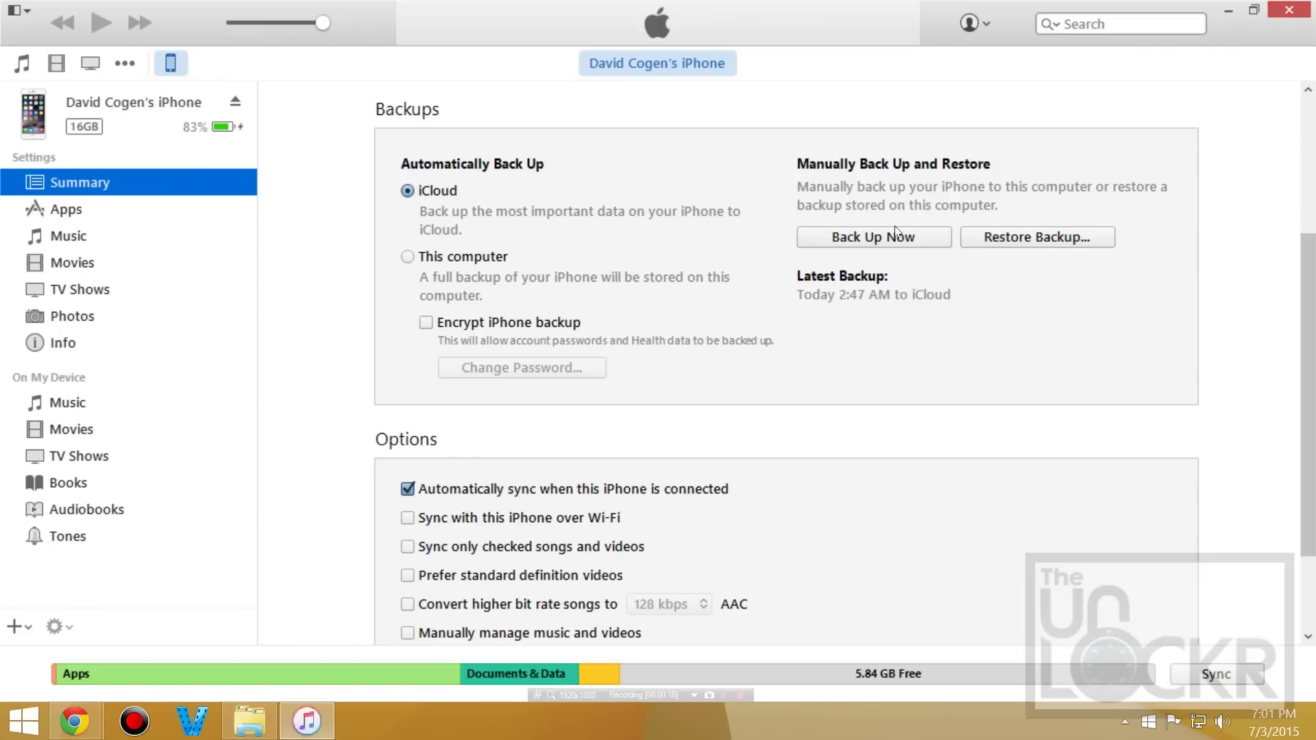
- Back up the iPhone in iTunes right away, including its apps
{"action": "left_click", "coordinate": [854, 237]}
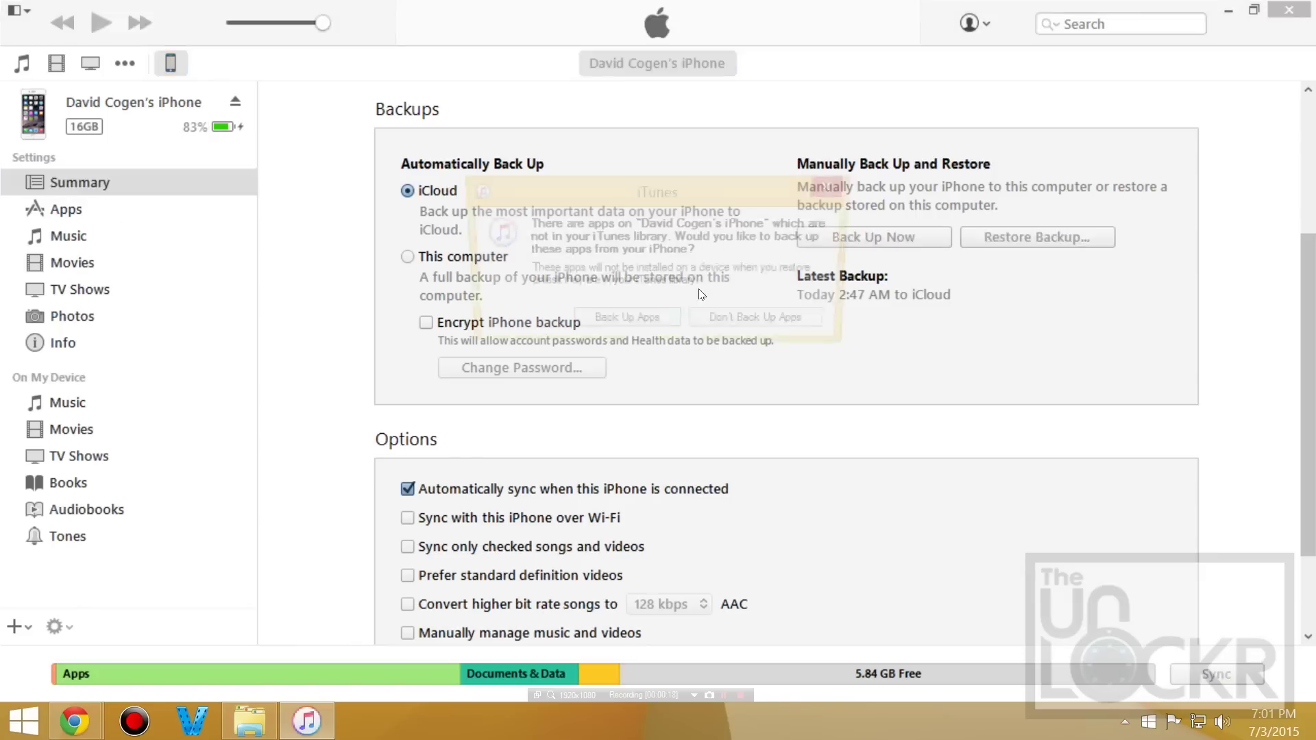
{"action": "left_click", "coordinate": [635, 333]}
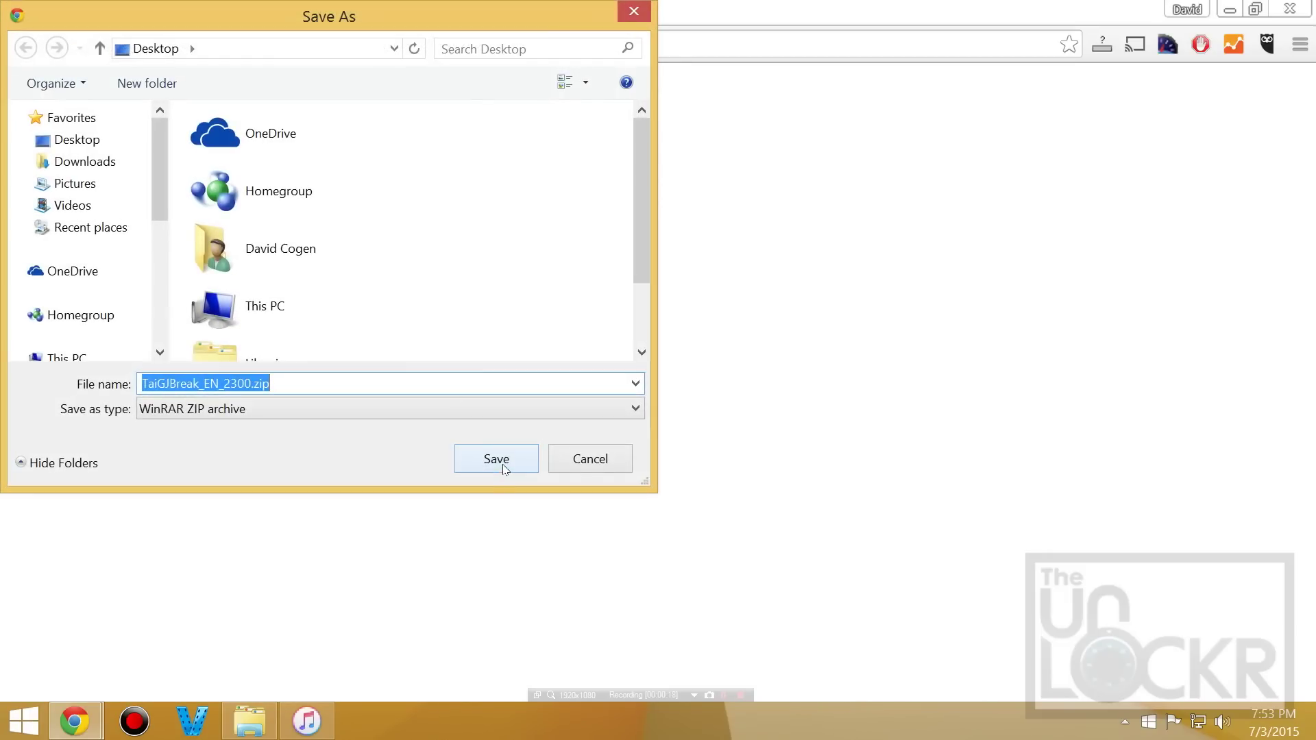
- Save TaiGJBreak_EN_2300.zip to the Desktop
{"action": "left_click", "coordinate": [501, 460]}
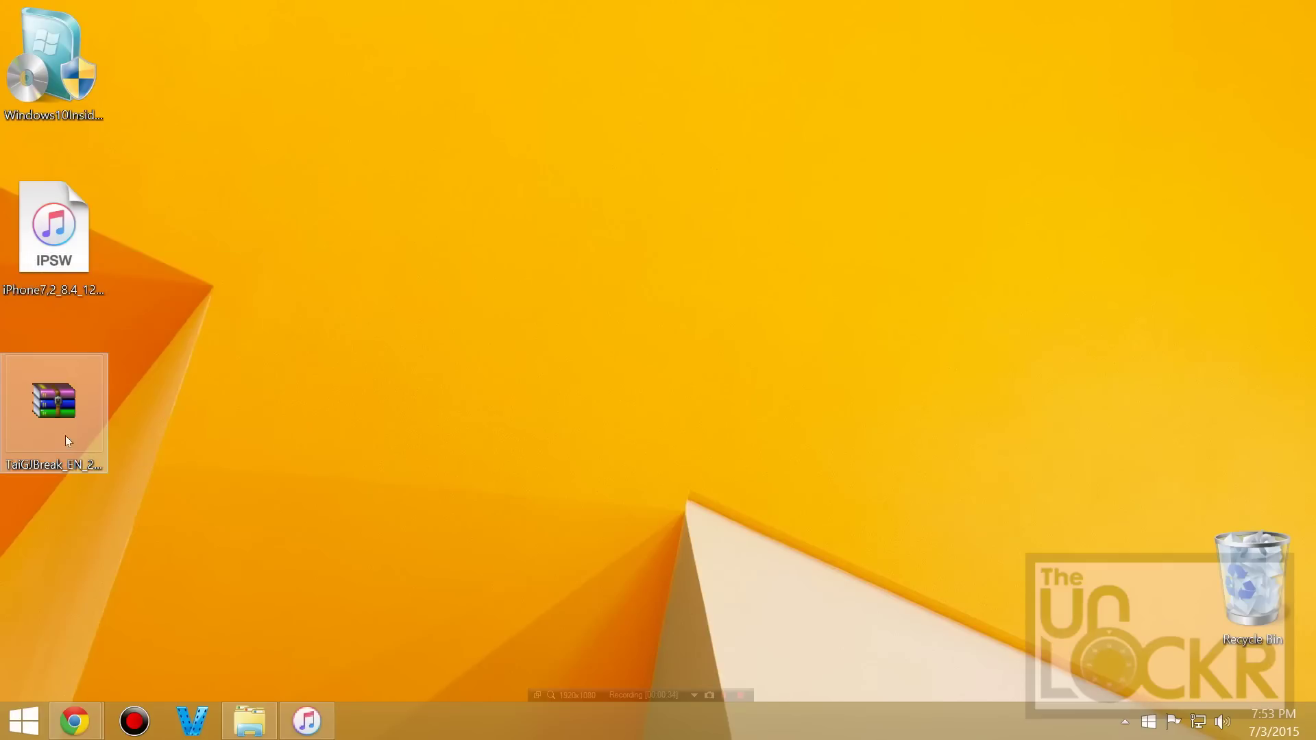
- Extract TaiGJBreak_EN_2300.zip directly onto the Desktop with Extract Here
{"action": "right_click", "coordinate": [52, 420]}
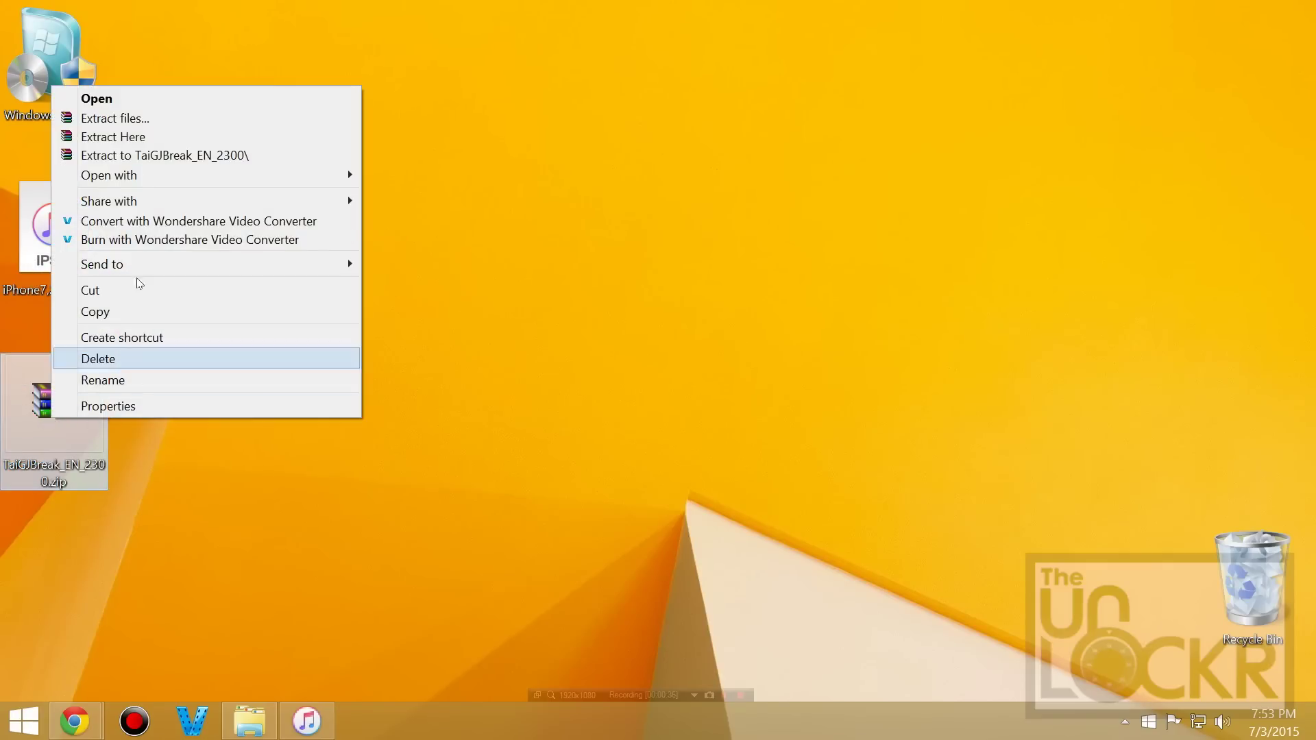
{"action": "left_click", "coordinate": [133, 138]}
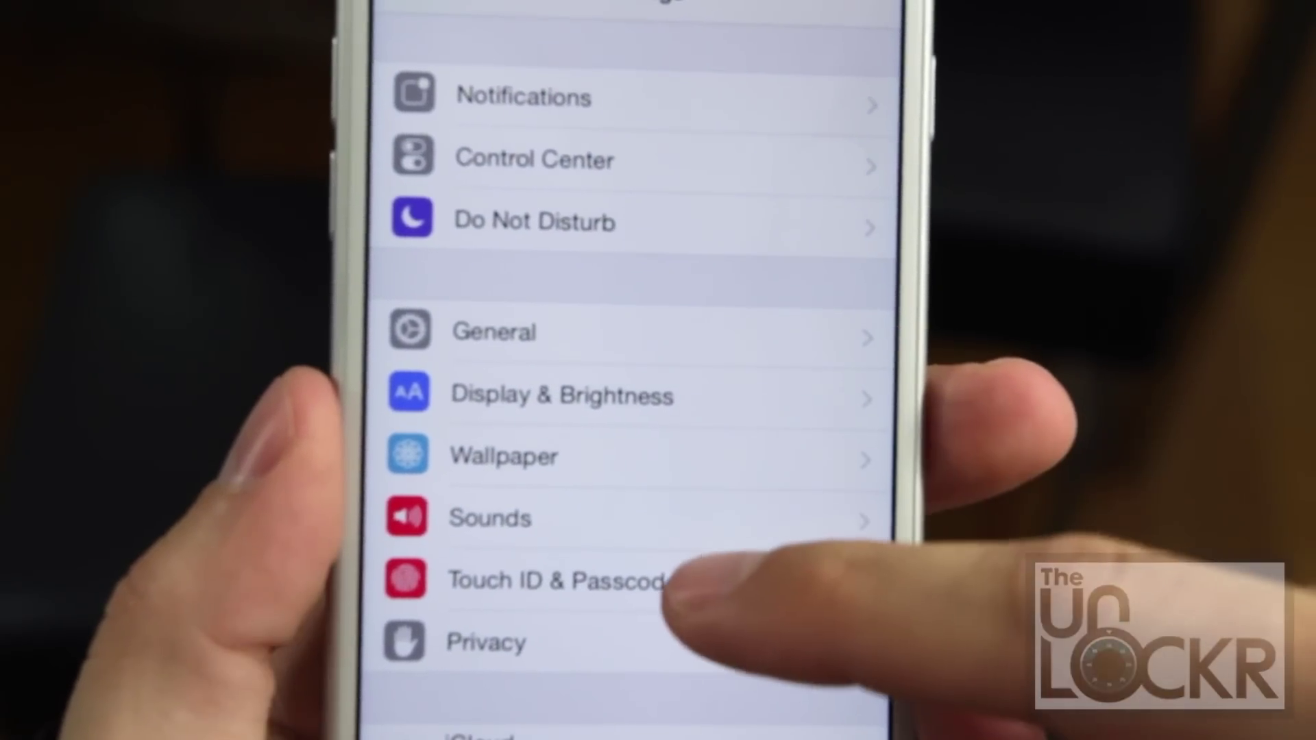
- Turn off the iPhone passcode under Touch ID & Passcode, then disable Find My iPhone in iCloud
{"action": "left_click", "coordinate": [672, 580]}
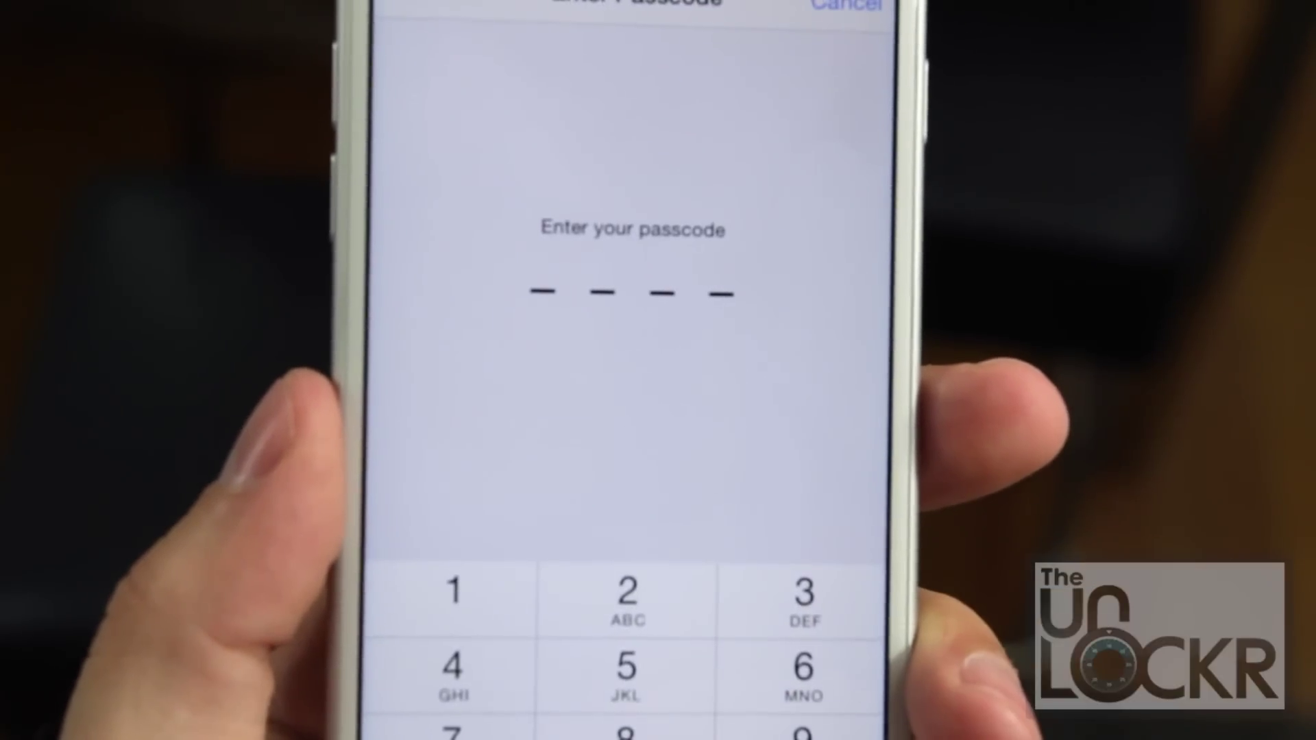
{"action": "left_click", "coordinate": [470, 607]}
{"action": "left_click", "coordinate": [470, 607]}
{"action": "left_click", "coordinate": [470, 607]}
{"action": "left_click", "coordinate": [480, 603]}
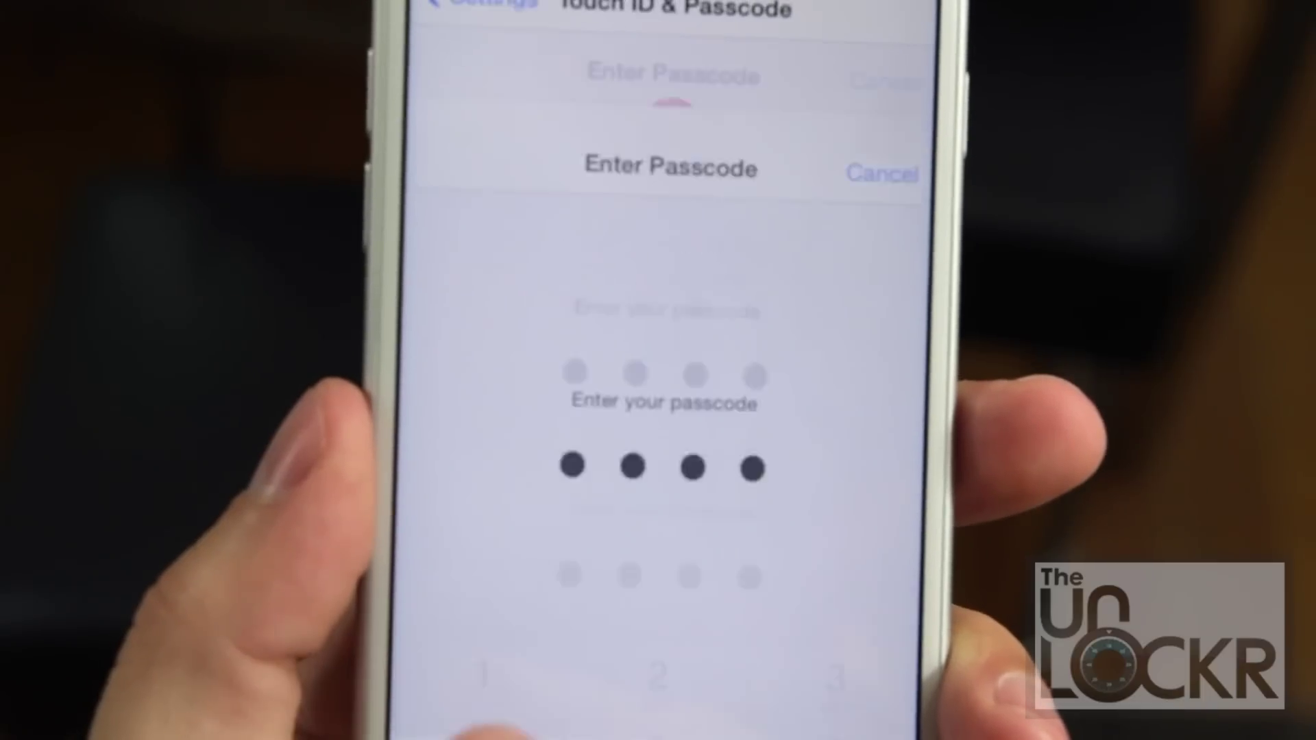
{"action": "left_click_drag", "start_coordinate": [675, 473], "coordinate": [852, 220]}
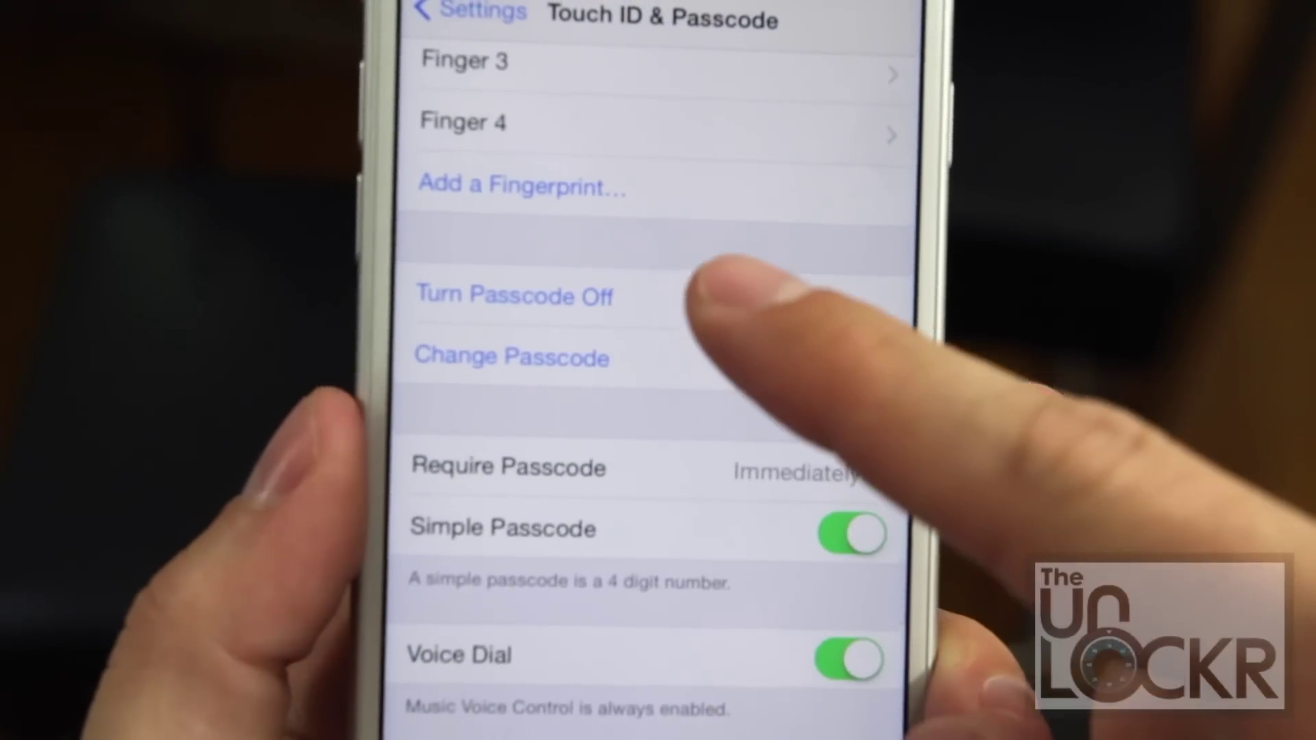
{"action": "left_click", "coordinate": [706, 295]}
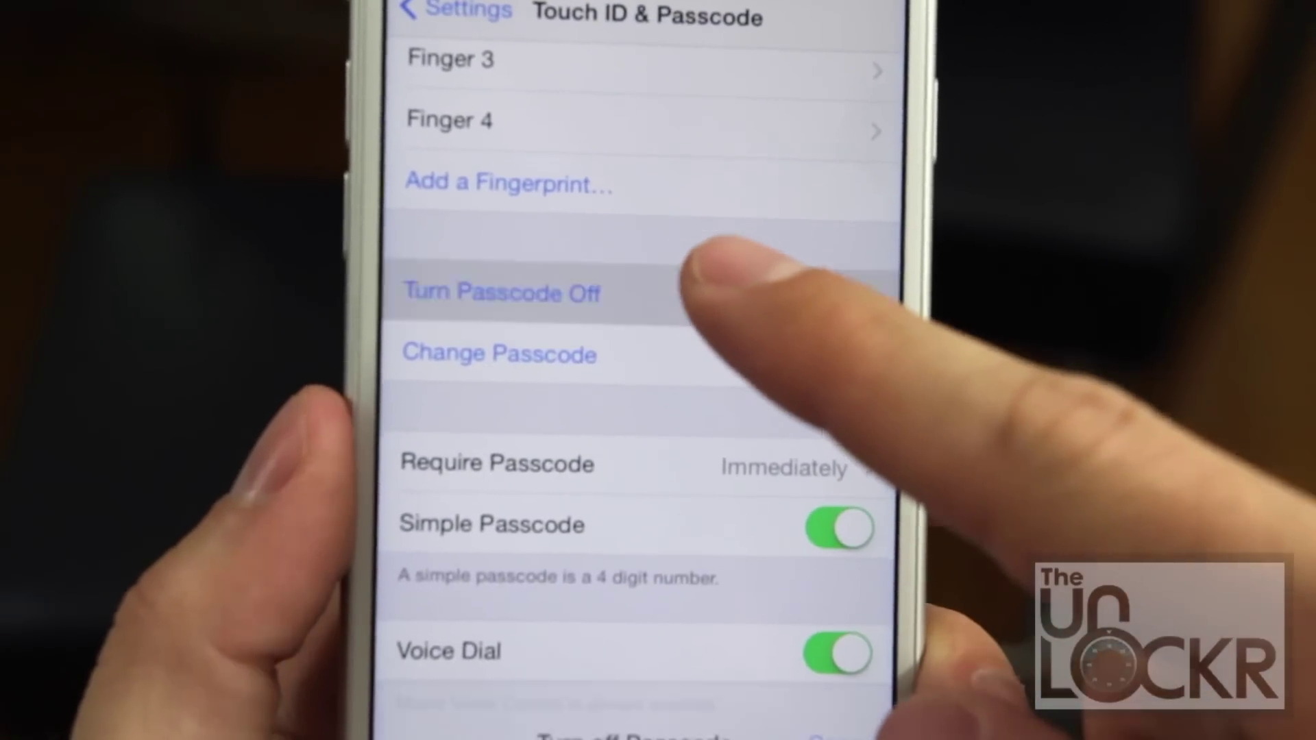
{"action": "left_click", "coordinate": [466, 604]}
{"action": "left_click", "coordinate": [466, 603]}
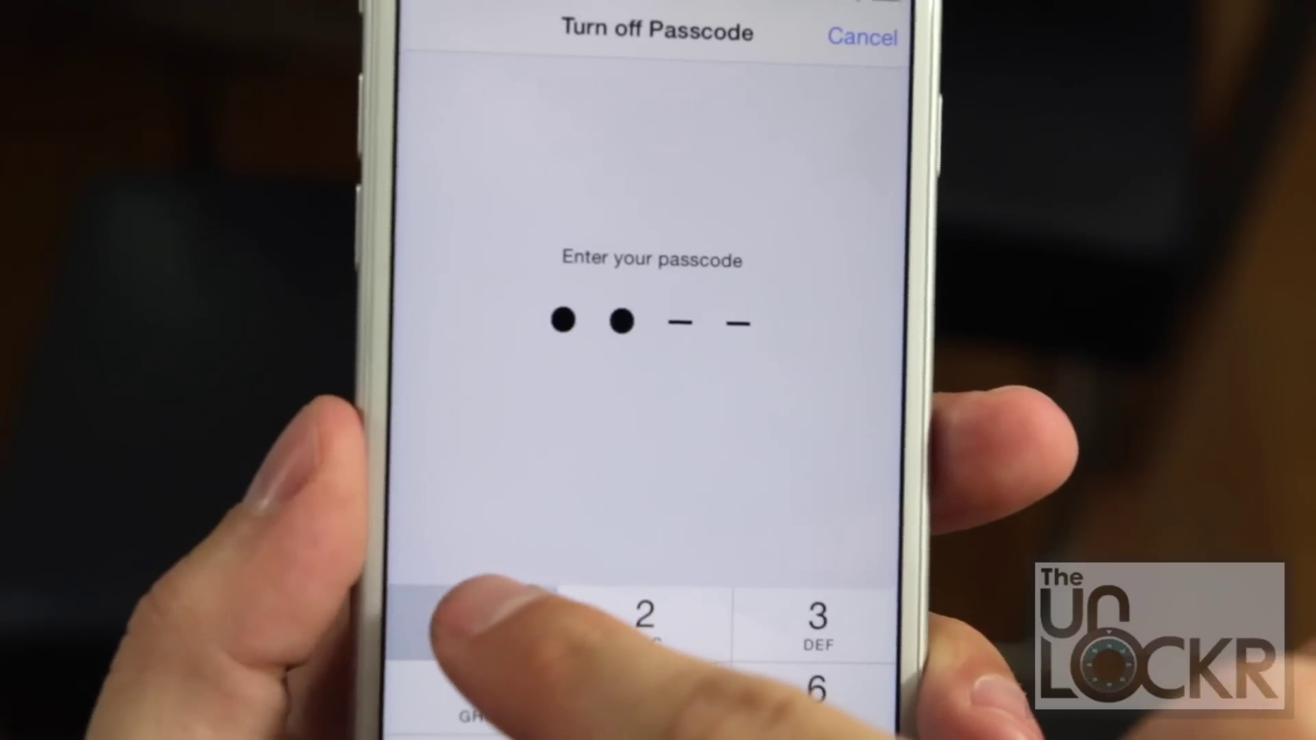
{"action": "left_click", "coordinate": [465, 603]}
{"action": "left_click", "coordinate": [465, 603]}
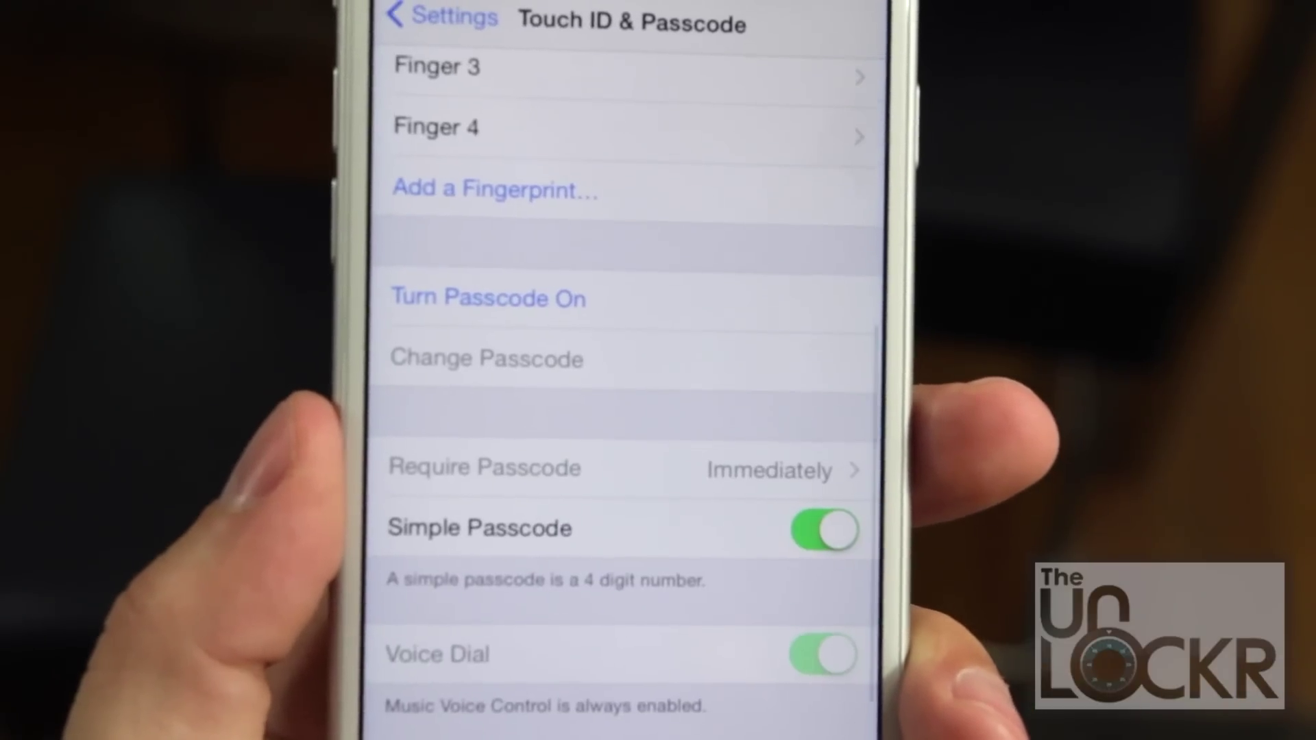
{"action": "left_click_drag", "start_coordinate": [882, 338], "coordinate": [885, 548]}
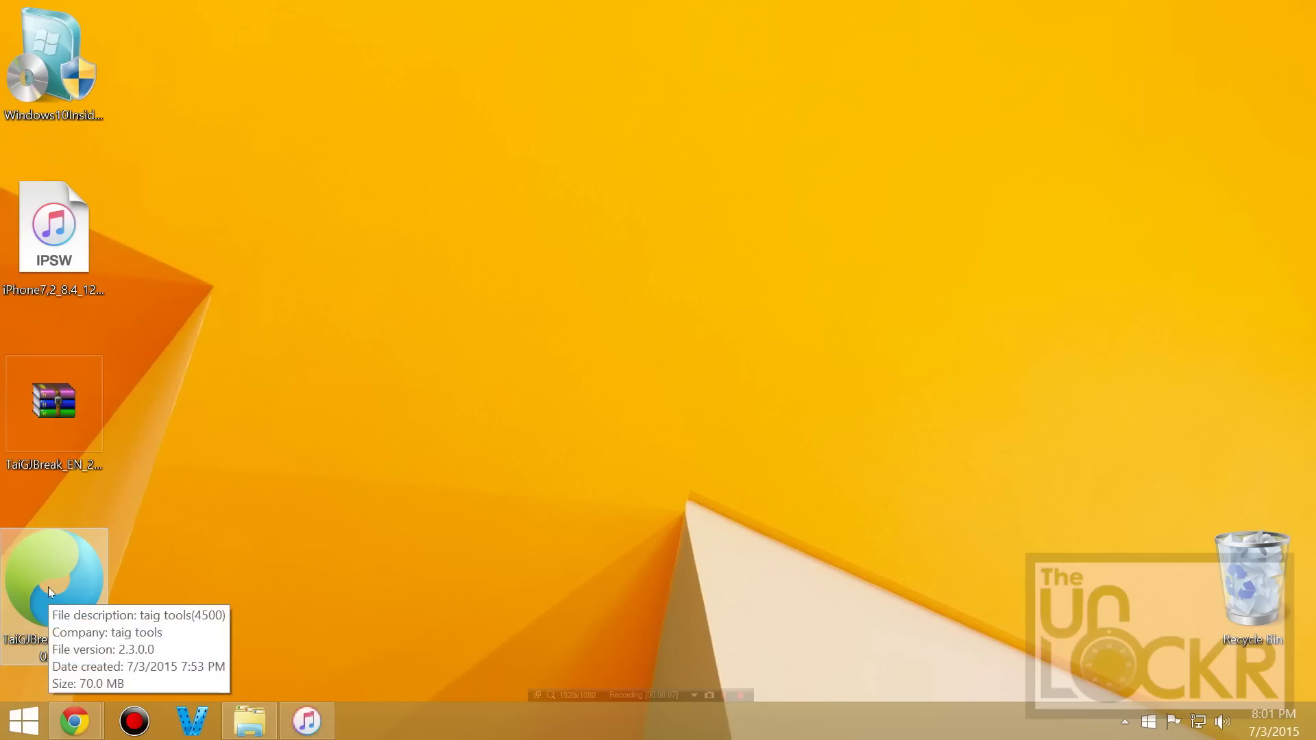
- Run TaiGJBreak as administrator and follow the help link under the missing Apple driver error
{"action": "right_click", "coordinate": [48, 587]}
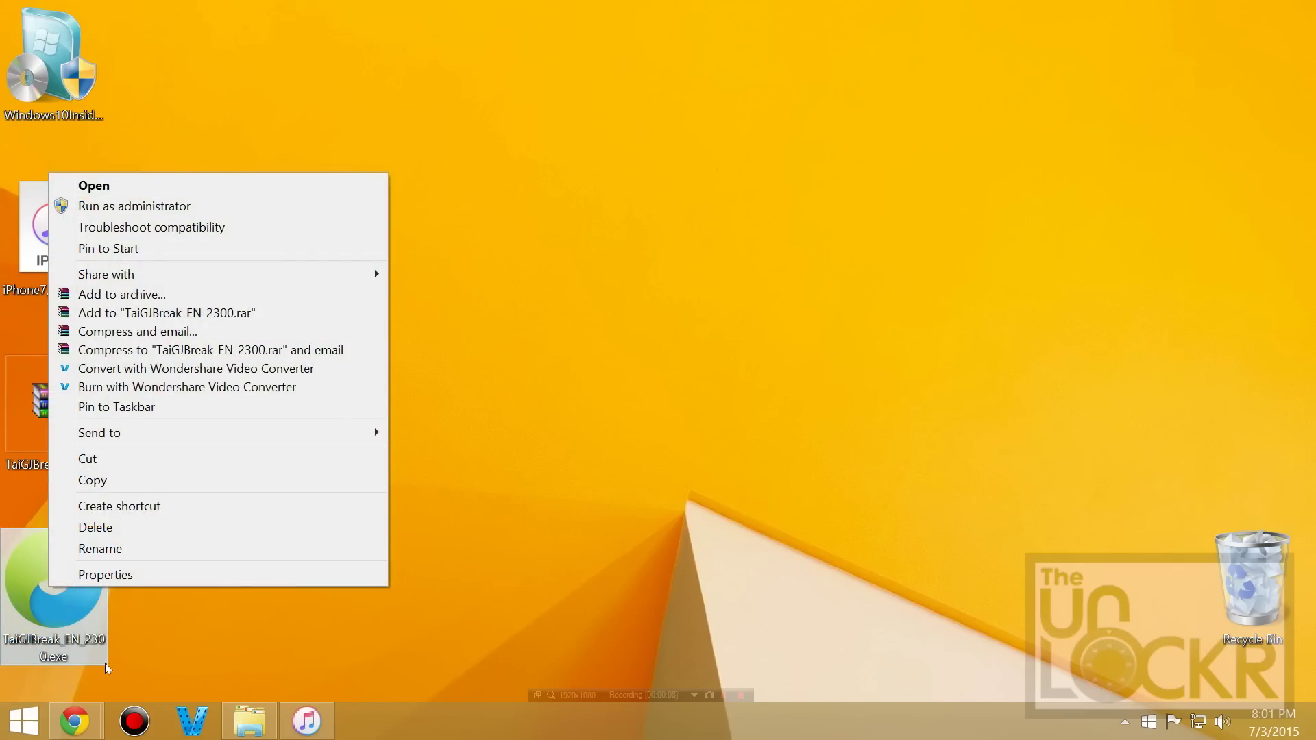
{"action": "left_click", "coordinate": [134, 207]}
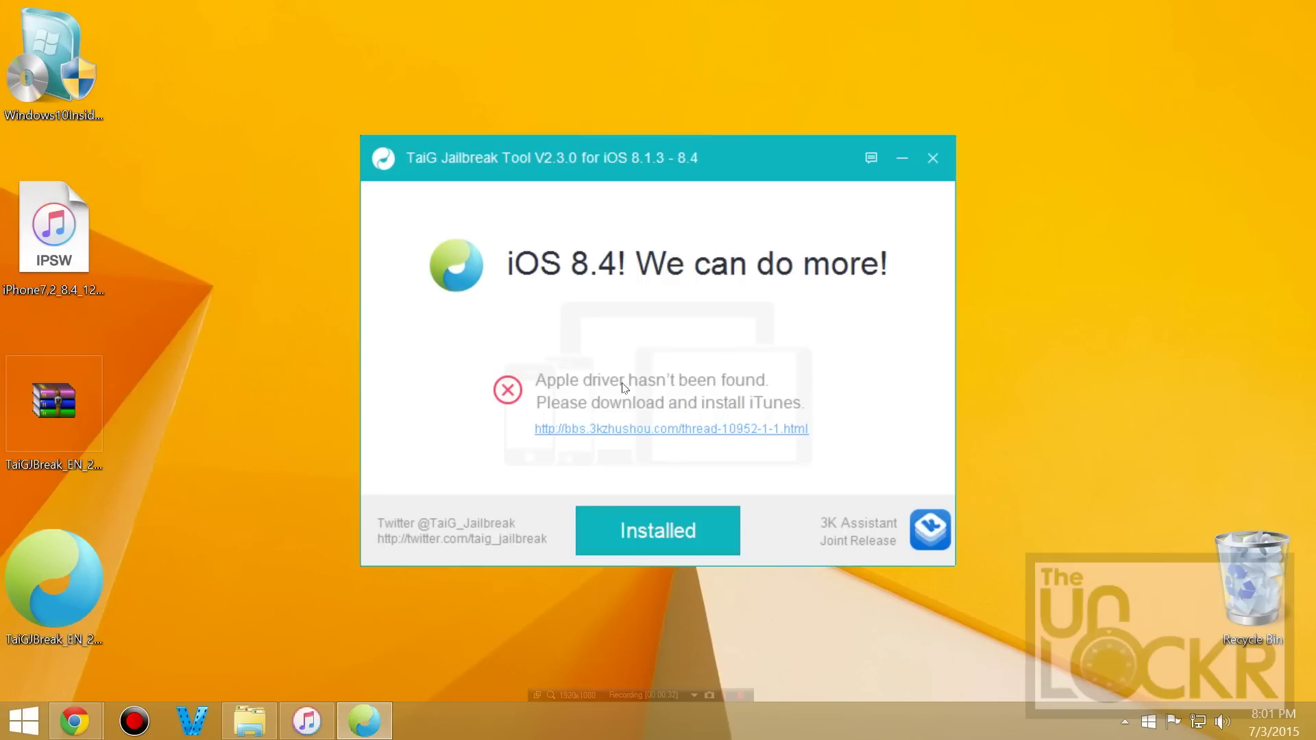
{"action": "left_click", "coordinate": [625, 430]}
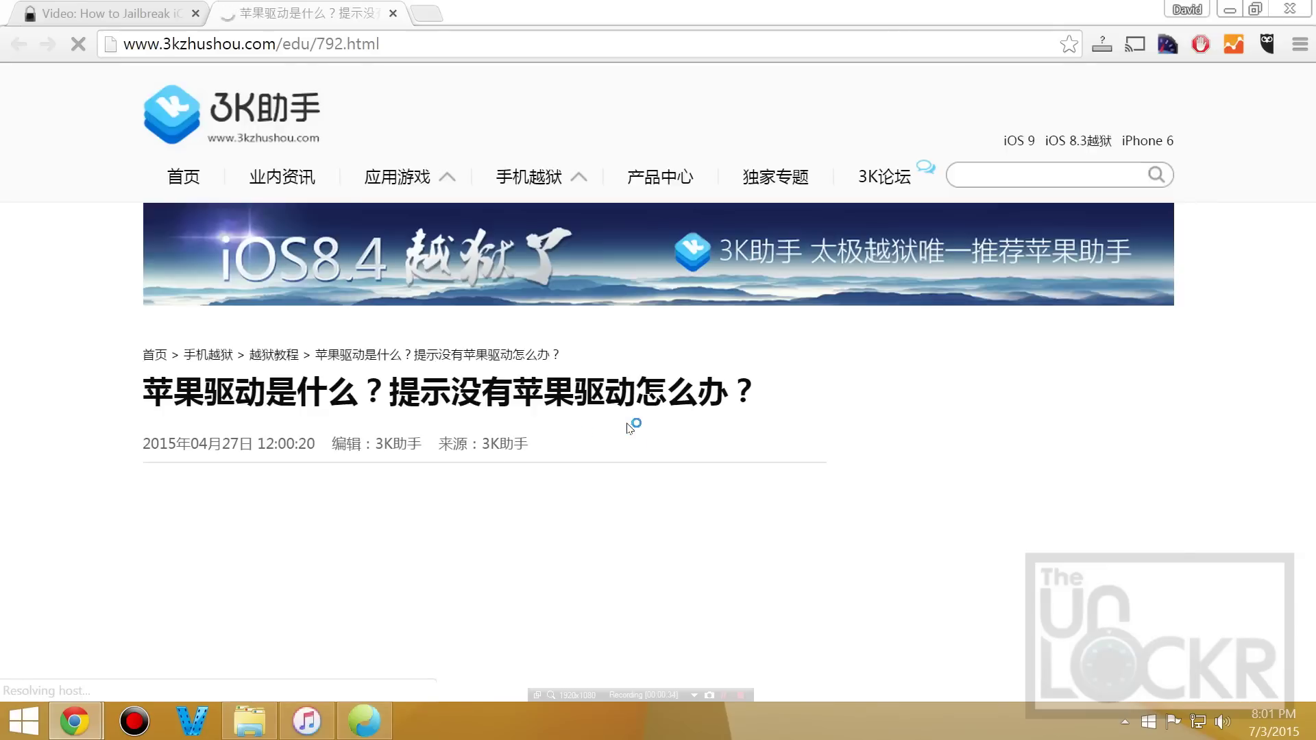
- Translate the 3kzhushou.com help page to English and download the 64-bit iTunesDriver64_0205.exe
{"action": "right_click", "coordinate": [63, 410]}
{"action": "left_click", "coordinate": [73, 469]}
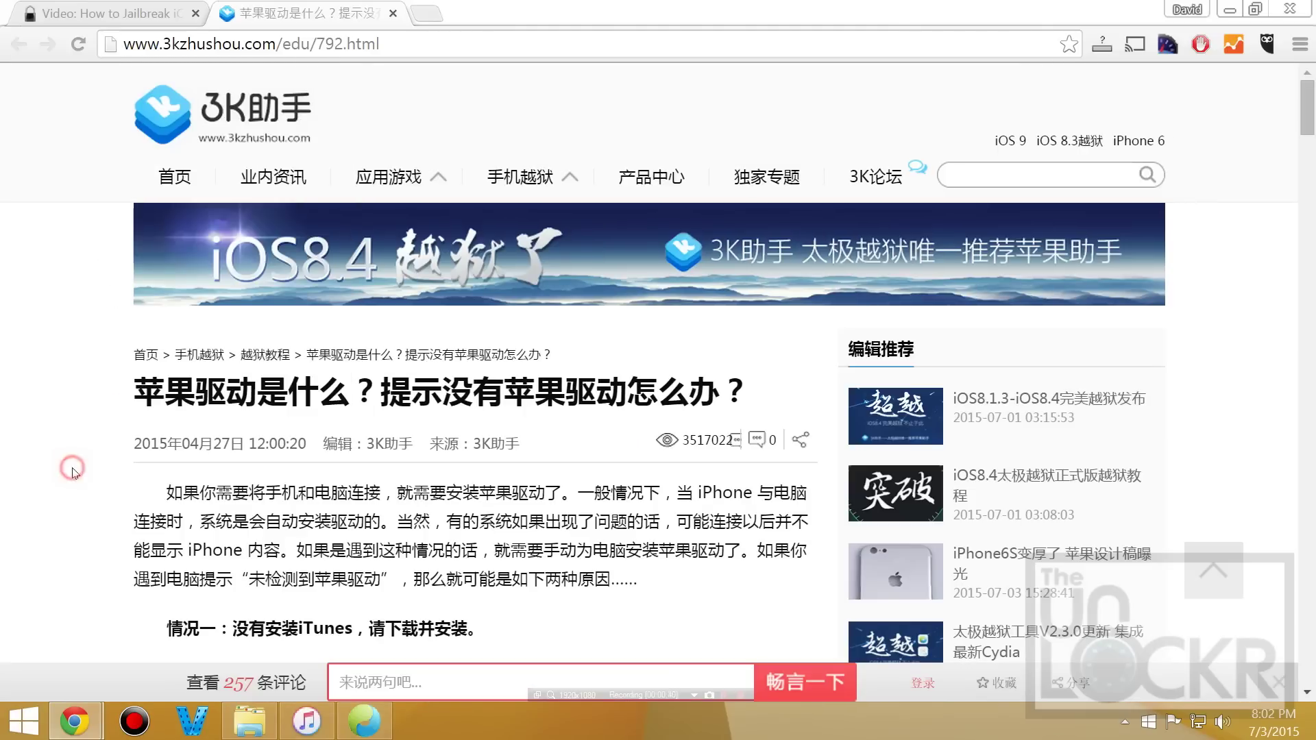
{"action": "right_click", "coordinate": [75, 473]}
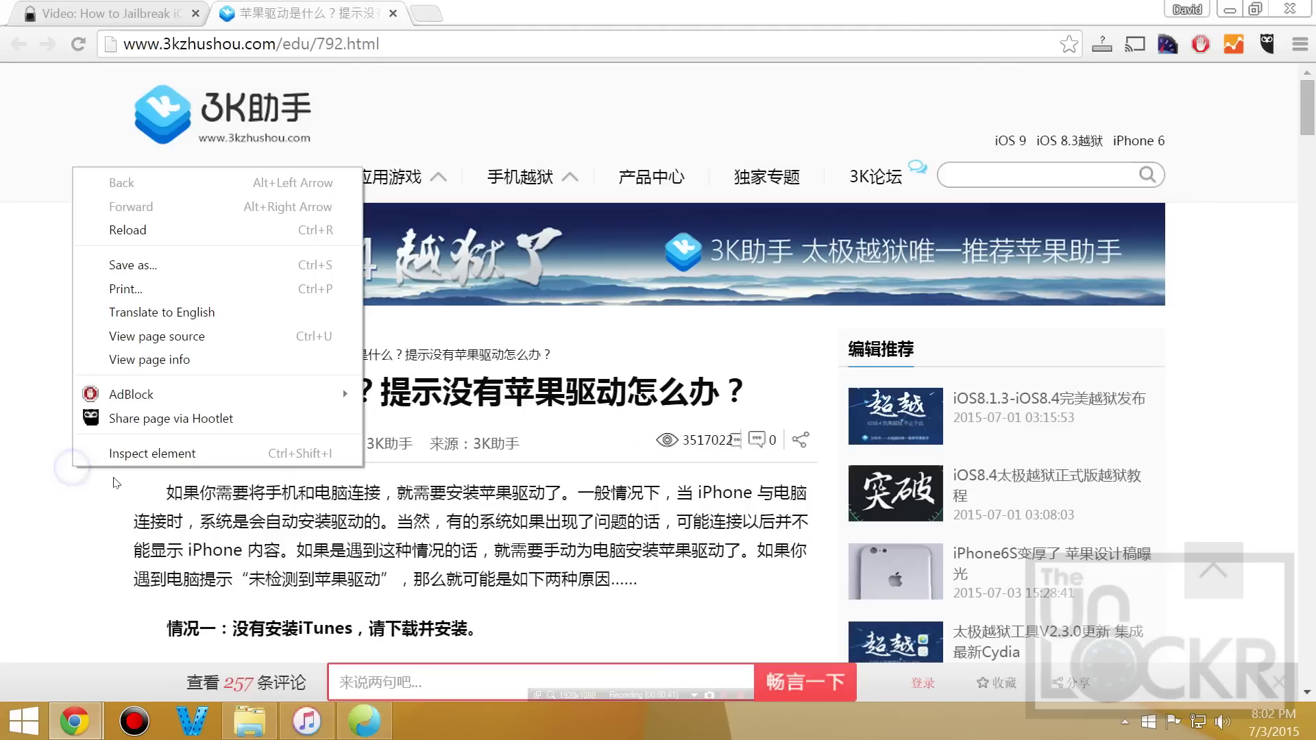
{"action": "left_click", "coordinate": [197, 317]}
{"action": "scroll", "coordinate": [370, 436], "scroll_direction": "down", "scroll_amount": 5}
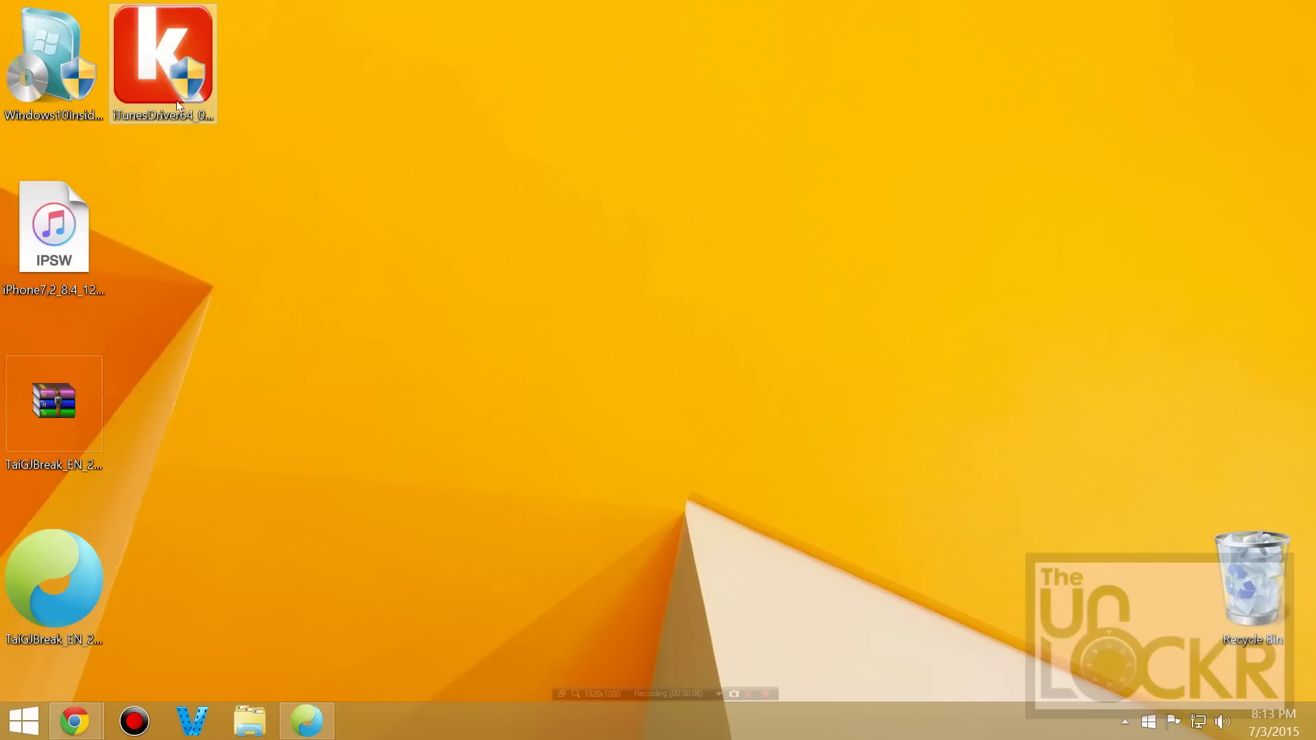
{"action": "right_click", "coordinate": [163, 63]}
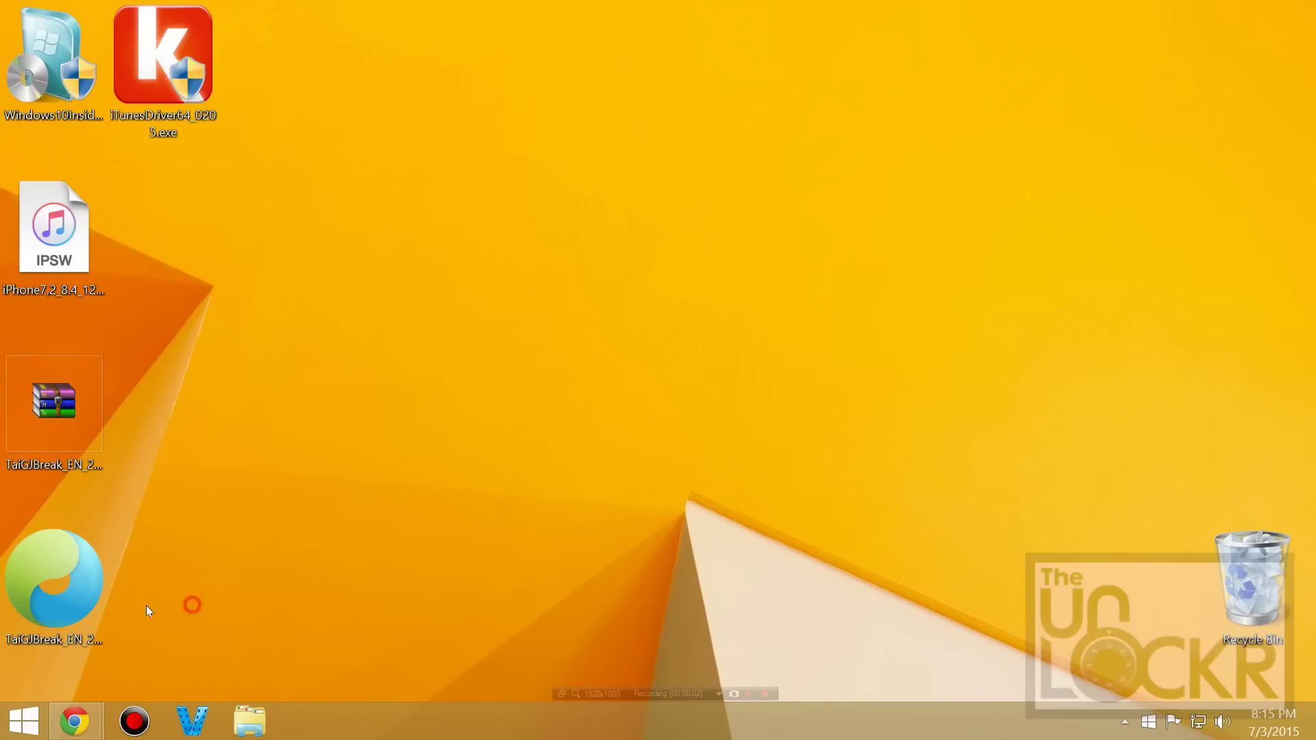
- Relaunch TaiG as administrator, untick 3K Assistant and close its promo, keeping only Cydia 1.1.19
{"action": "right_click", "coordinate": [66, 591]}
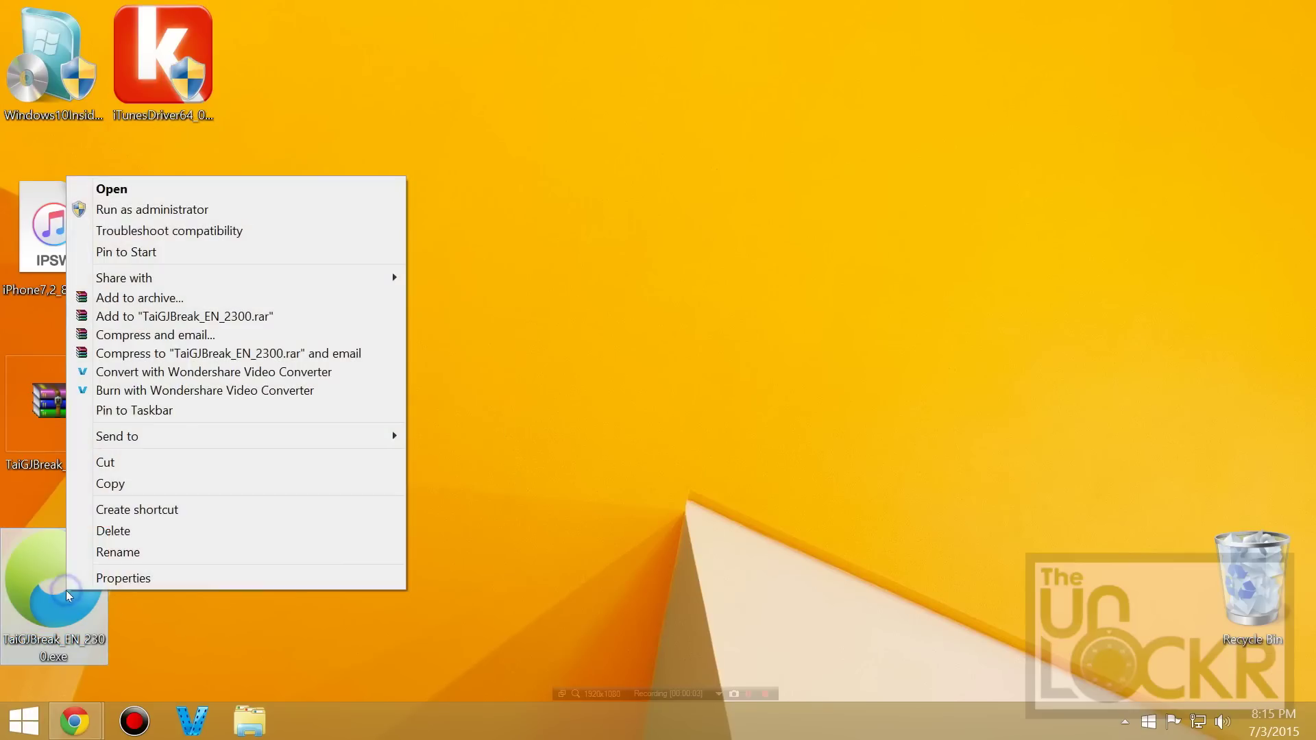
{"action": "left_click", "coordinate": [216, 209]}
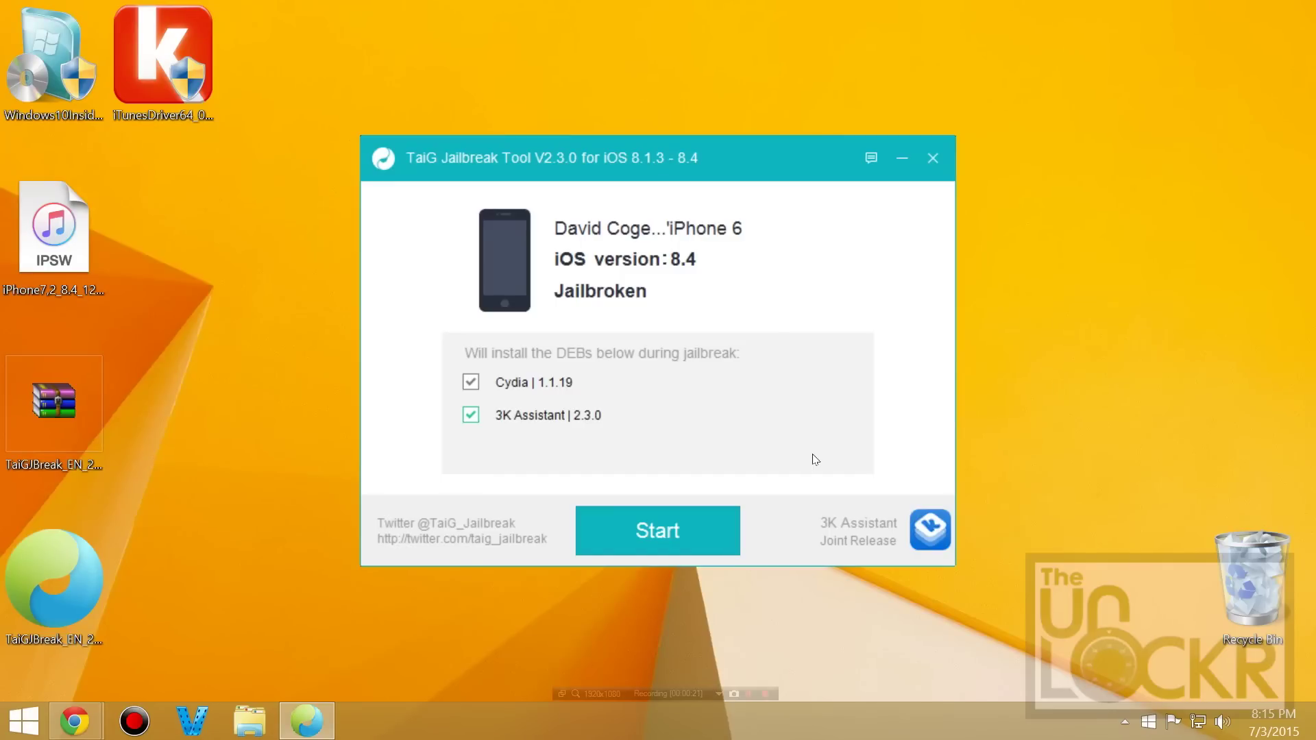
{"action": "left_click", "coordinate": [470, 416]}
{"action": "left_click", "coordinate": [857, 348]}
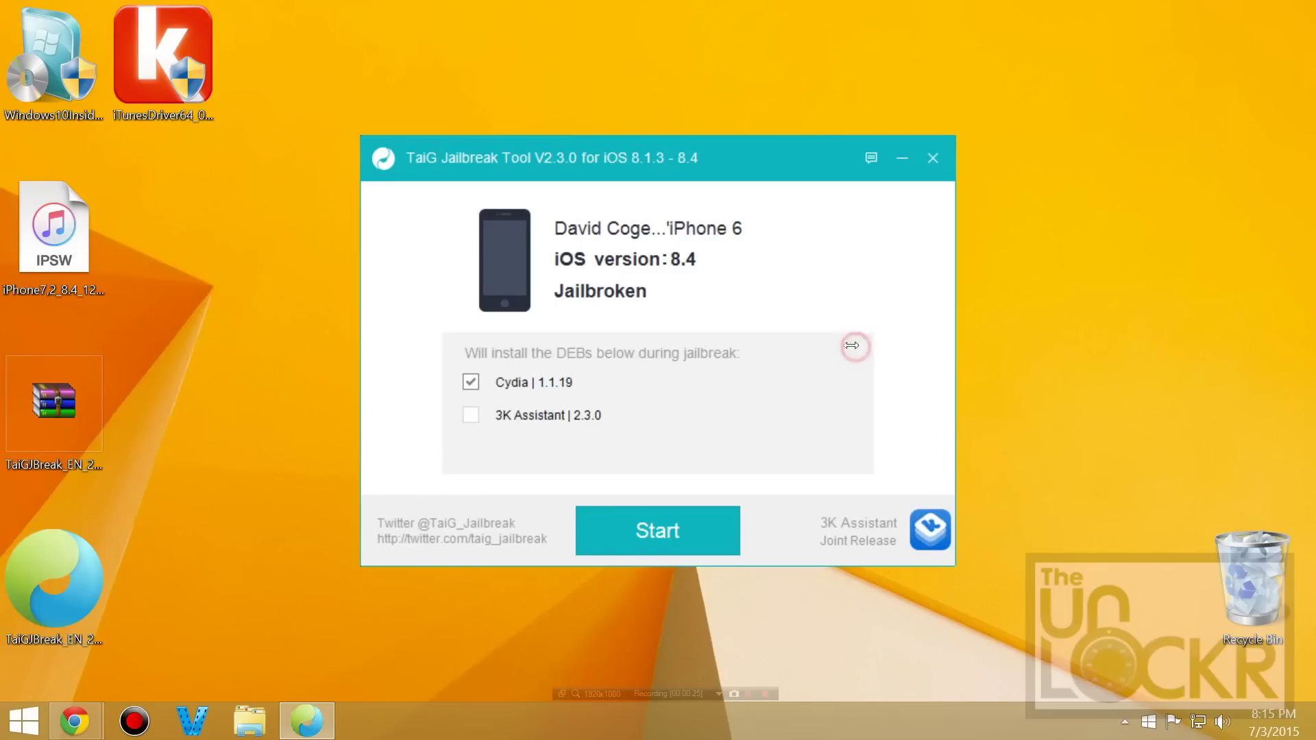